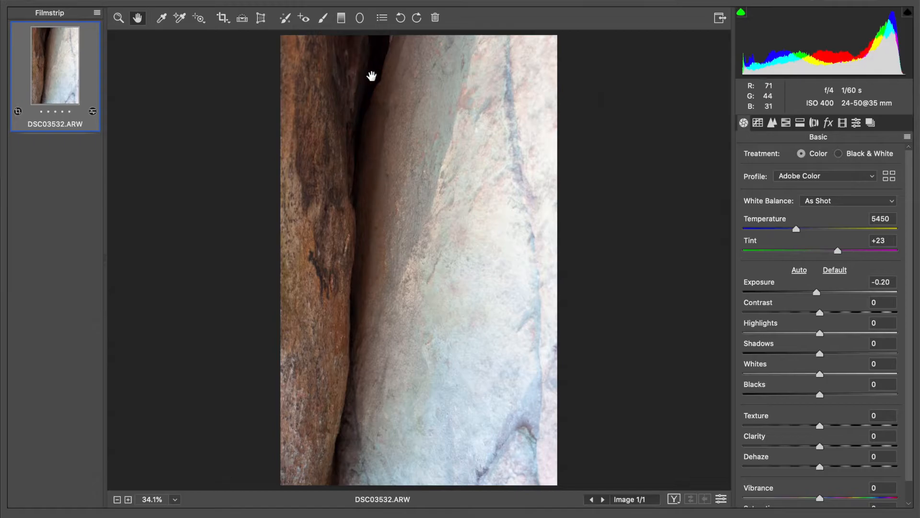
Step: Add a graduated filter with exposure -3.60 running horizontally from the photo's right edge to the middle of the pale rock
{"action": "left_click", "coordinate": [341, 18]}
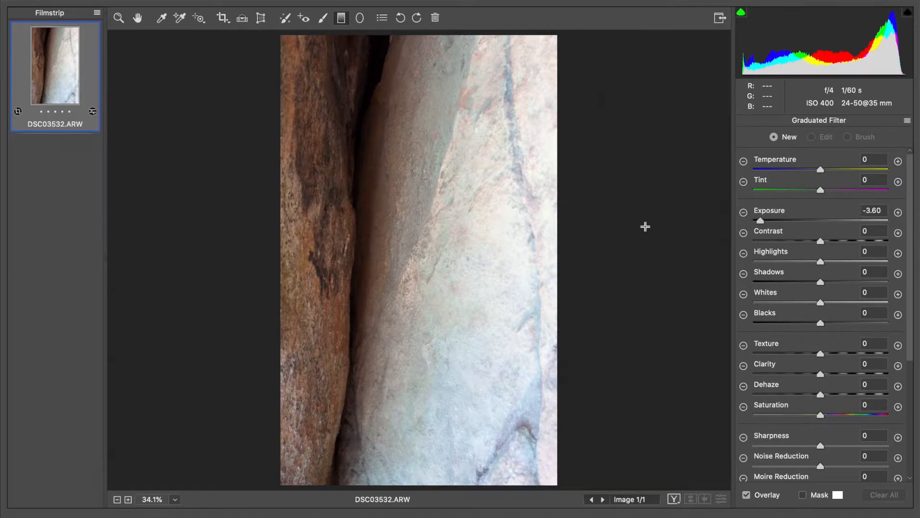
{"action": "left_click_drag", "start_coordinate": [557, 227], "coordinate": [413, 228]}
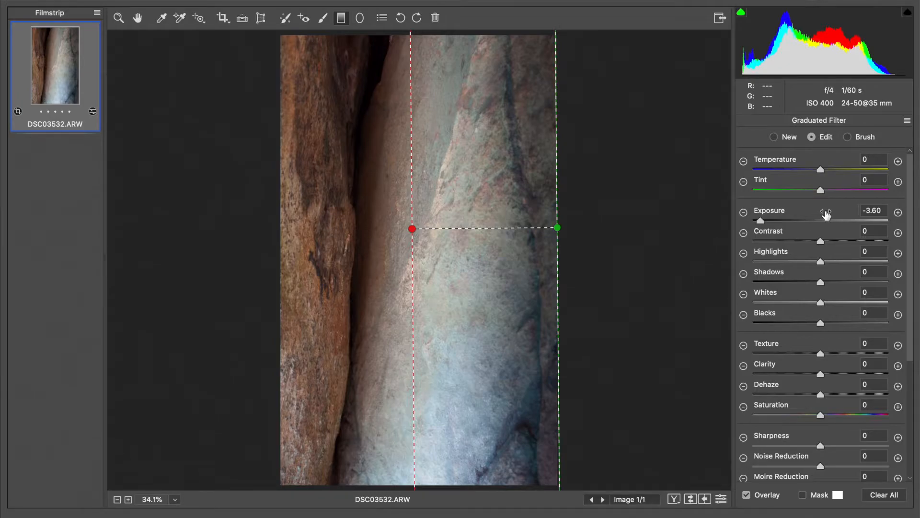
{"action": "left_click", "coordinate": [134, 20]}
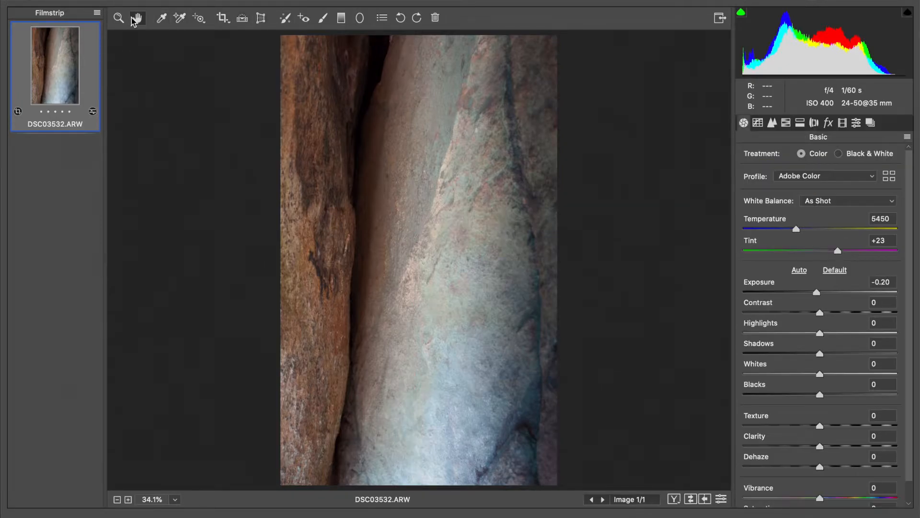
Step: Add a second graduated filter with exposure -2.15 running from the photo's left edge inward across the brown trunk
{"action": "left_click", "coordinate": [341, 18]}
{"action": "left_click_drag", "start_coordinate": [789, 218], "coordinate": [785, 221]}
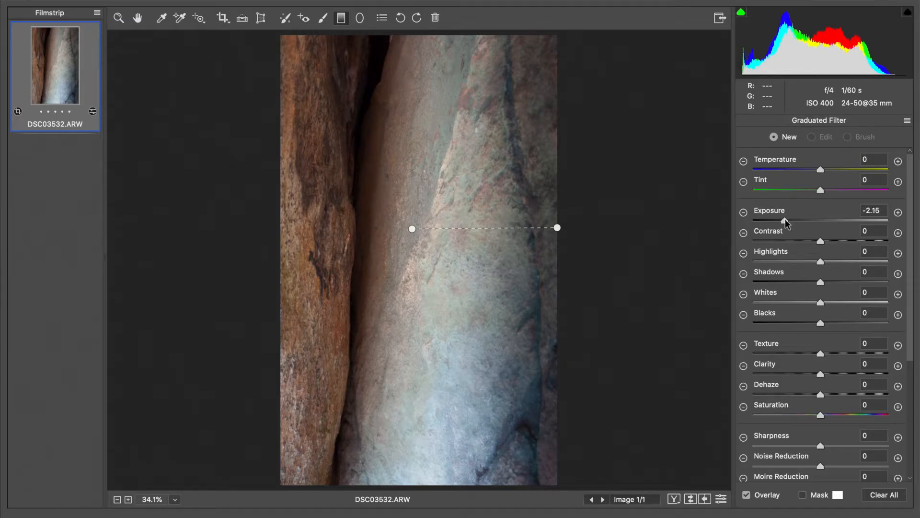
{"action": "left_click_drag", "start_coordinate": [283, 237], "coordinate": [334, 236]}
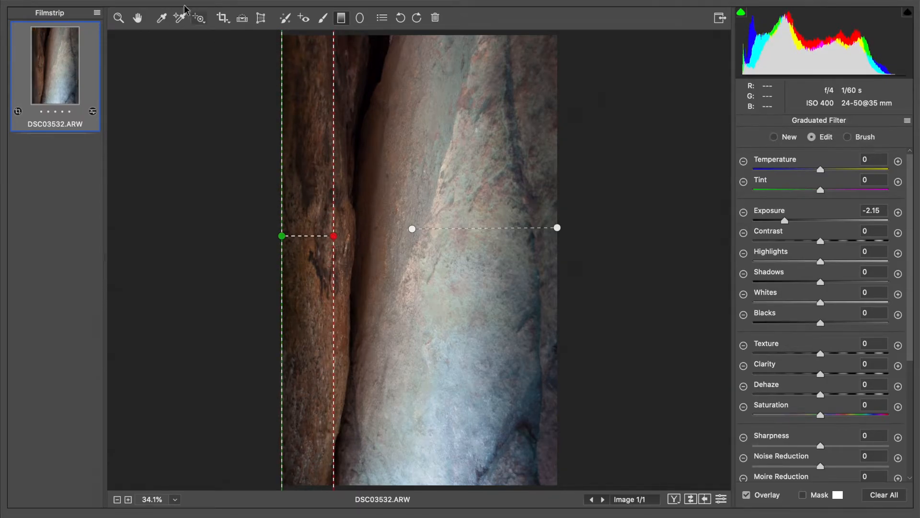
{"action": "left_click", "coordinate": [137, 17]}
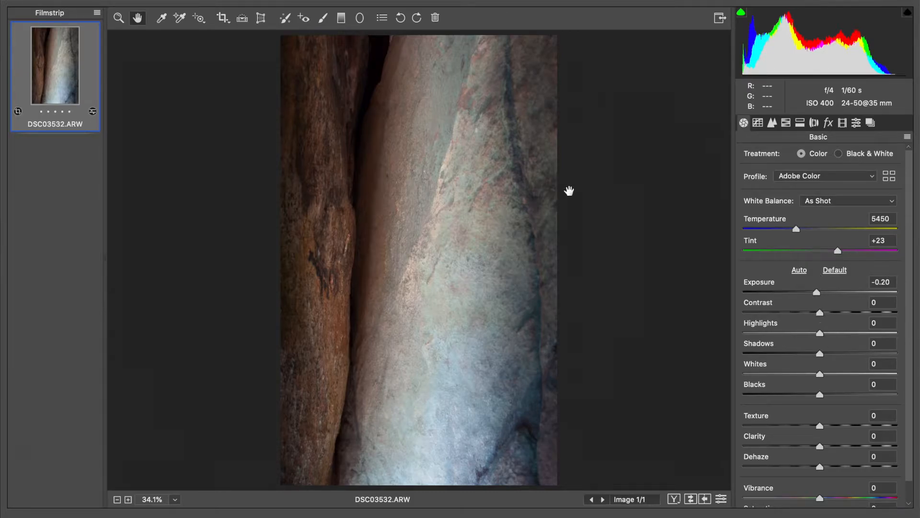
Step: Set the photo's basic adjustments to Contrast +15, Clarity +16, Texture +8 and Whites +16
{"action": "left_click", "coordinate": [831, 312]}
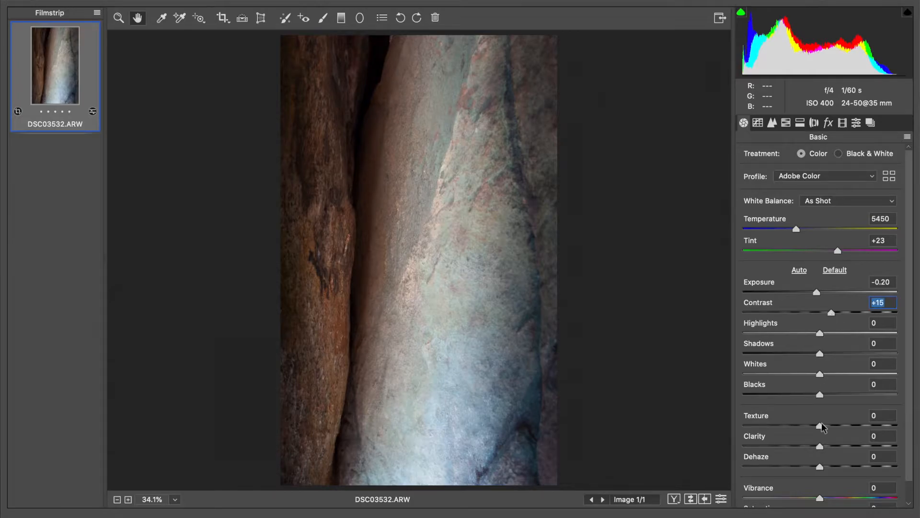
{"action": "left_click", "coordinate": [832, 445]}
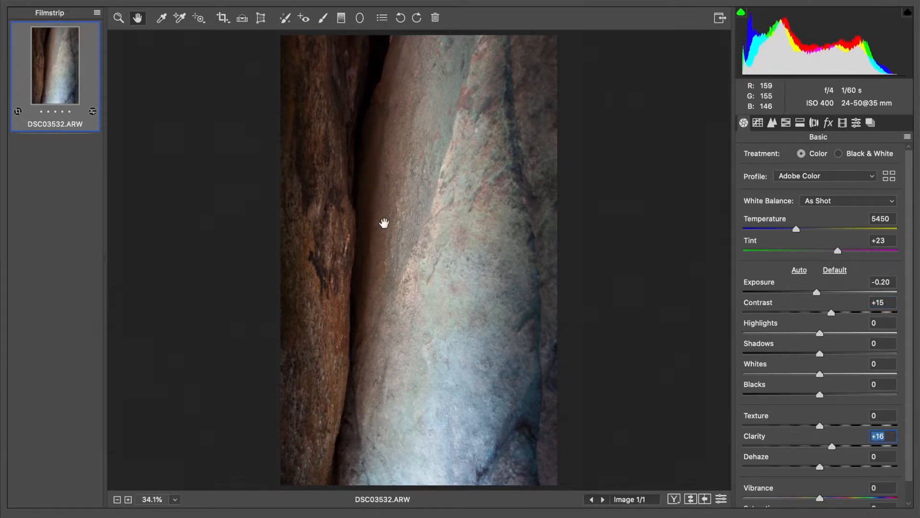
{"action": "left_click", "coordinate": [826, 425]}
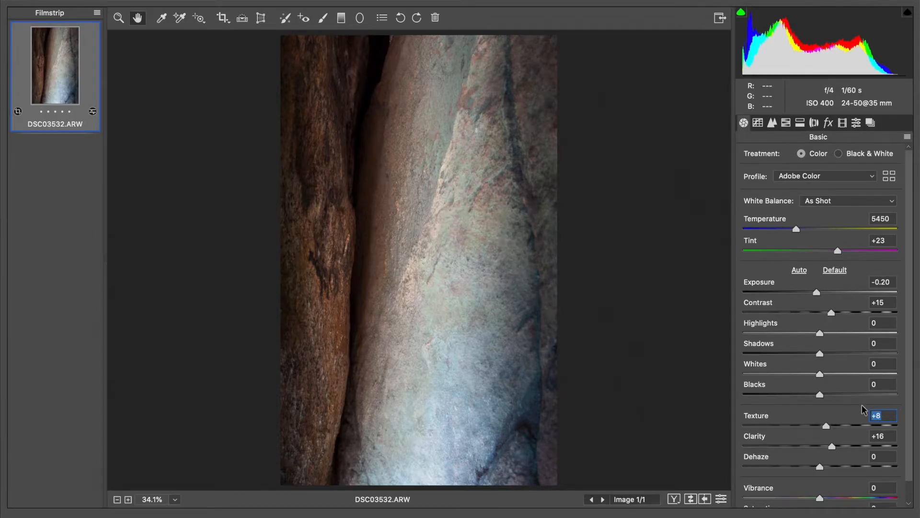
{"action": "left_click", "coordinate": [831, 375]}
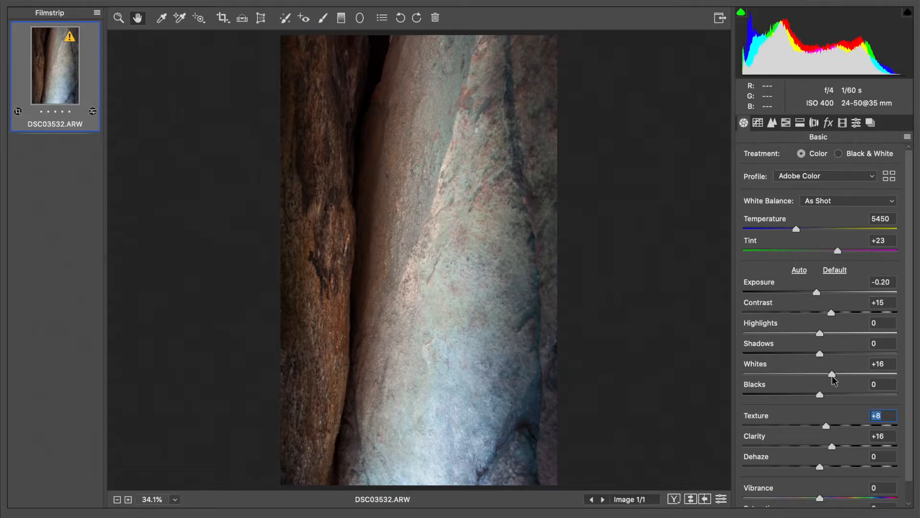
{"action": "left_click", "coordinate": [832, 375]}
Step: Apply a dark post-crop vignette with an amount of -66
{"action": "left_click", "coordinate": [829, 128]}
{"action": "left_click_drag", "start_coordinate": [813, 298], "coordinate": [774, 303]}
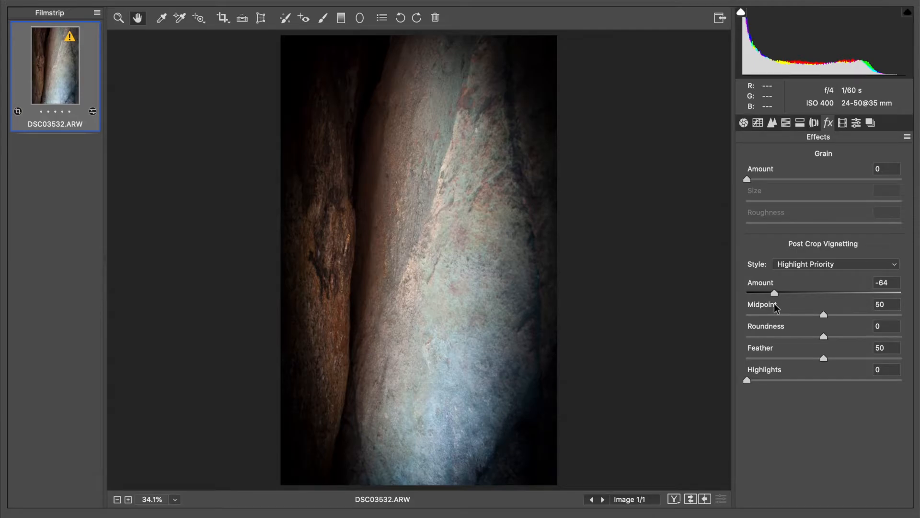
{"action": "mouse_move", "coordinate": [774, 307]}
{"action": "left_mouse_down"}
{"action": "mouse_move", "coordinate": [737, 303]}
{"action": "mouse_move", "coordinate": [772, 304]}
{"action": "left_mouse_up"}
Step: Shift the right-hand graduated filter's starting edge slightly inward and set that filter's clarity to +17
{"action": "left_click", "coordinate": [344, 23]}
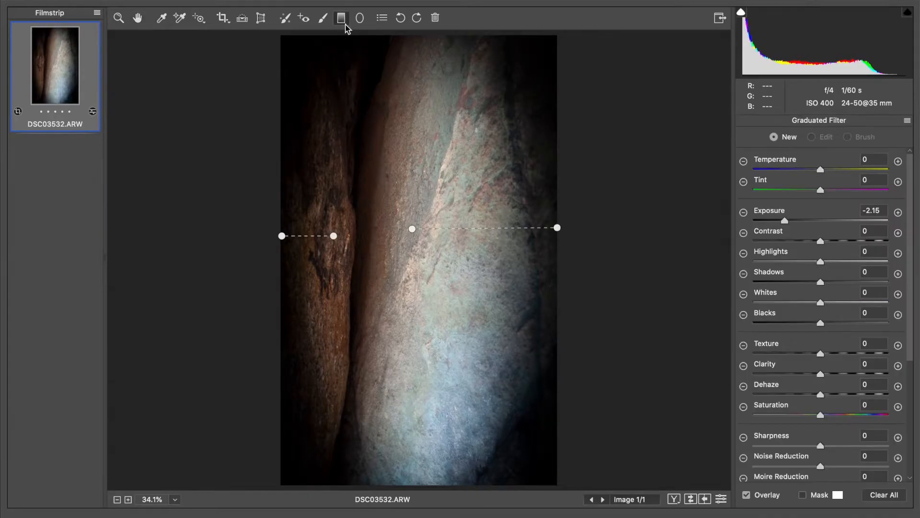
{"action": "left_click", "coordinate": [558, 228]}
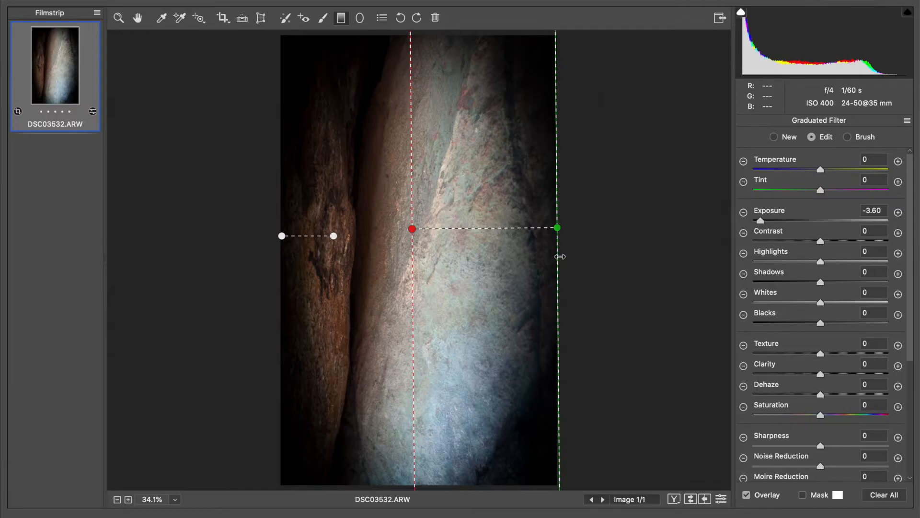
{"action": "left_click_drag", "start_coordinate": [560, 256], "coordinate": [534, 260]}
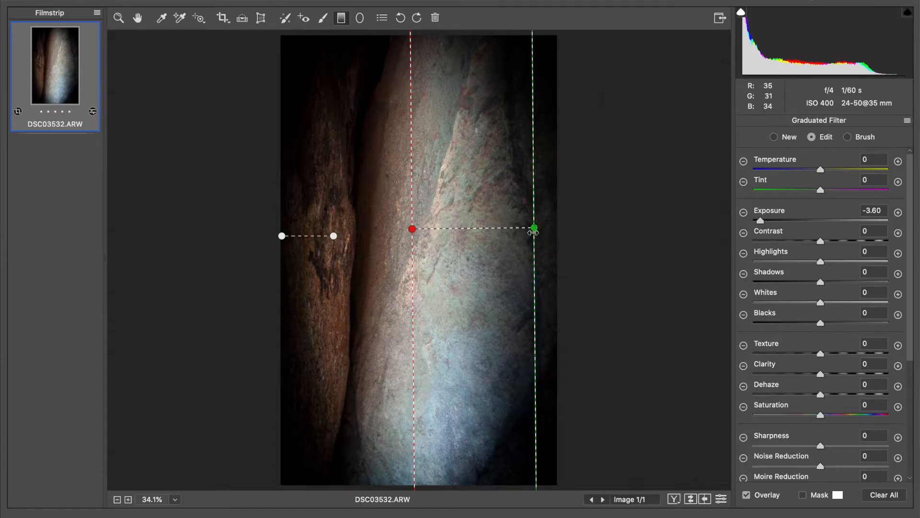
{"action": "left_click_drag", "start_coordinate": [532, 238], "coordinate": [545, 241]}
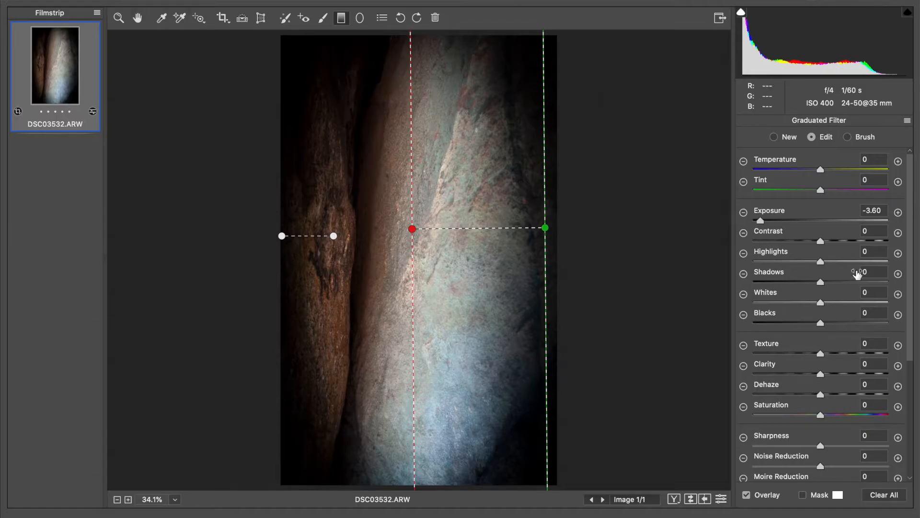
{"action": "left_click", "coordinate": [832, 373]}
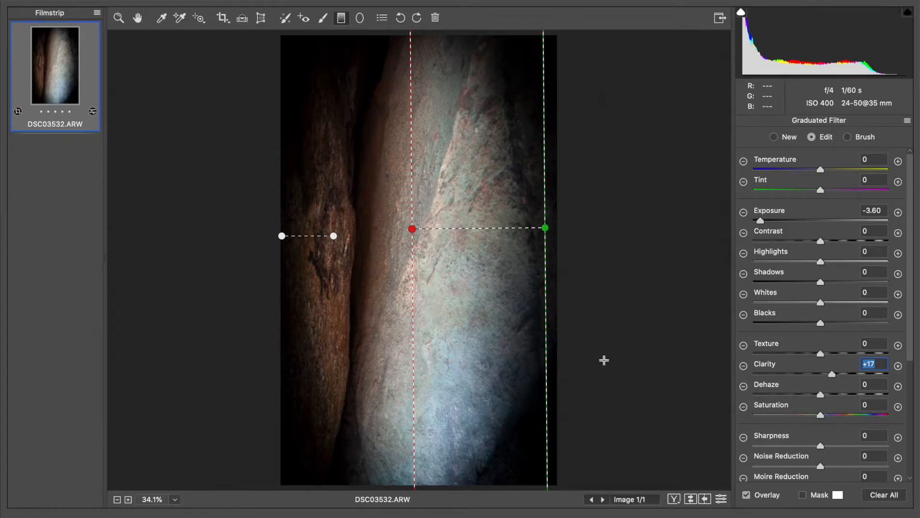
{"action": "left_click", "coordinate": [137, 19]}
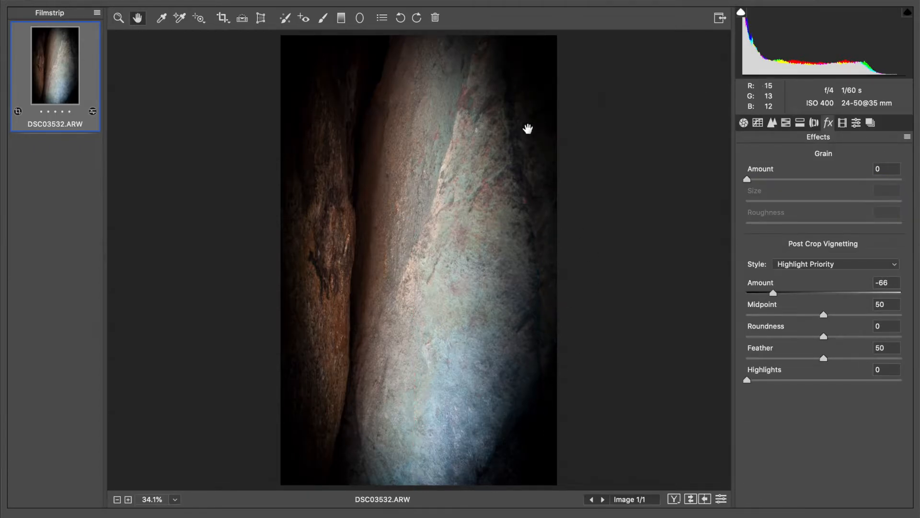
Step: Widen the crop slightly on the left, trim a little off the photo's bottom and top, and apply it
{"action": "left_click", "coordinate": [231, 19]}
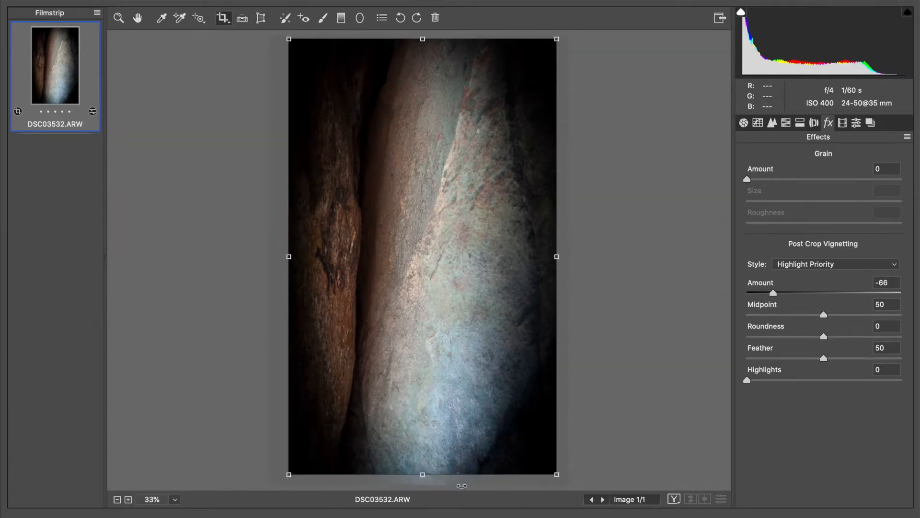
{"action": "left_click_drag", "start_coordinate": [289, 246], "coordinate": [286, 245]}
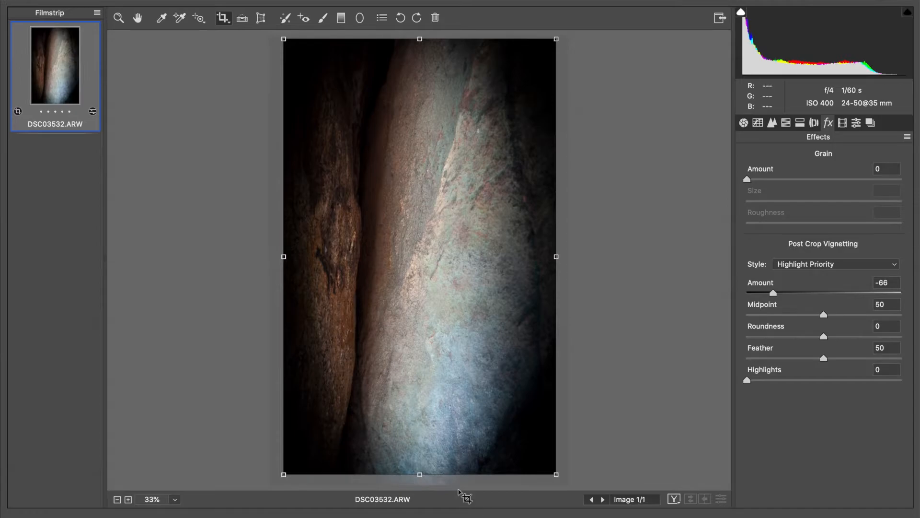
{"action": "left_click_drag", "start_coordinate": [456, 473], "coordinate": [456, 466]}
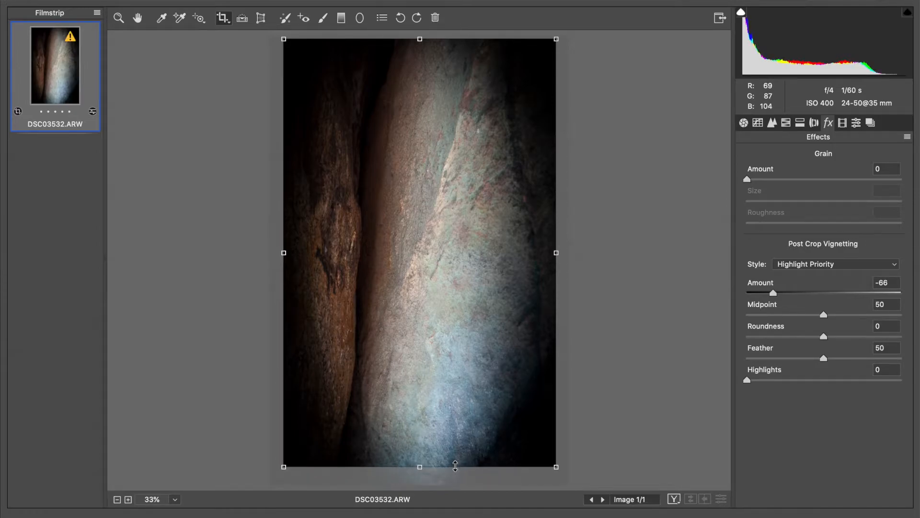
{"action": "left_click_drag", "start_coordinate": [384, 39], "coordinate": [384, 52]}
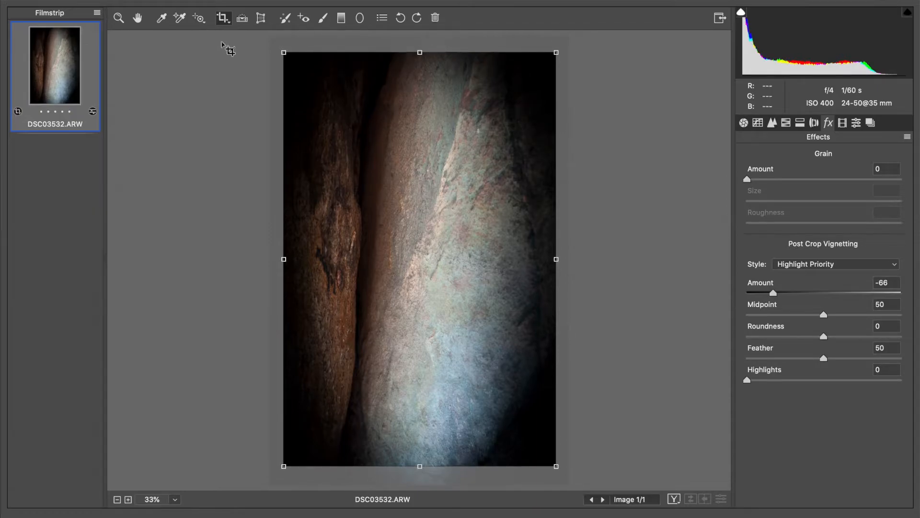
{"action": "left_click", "coordinate": [139, 19]}
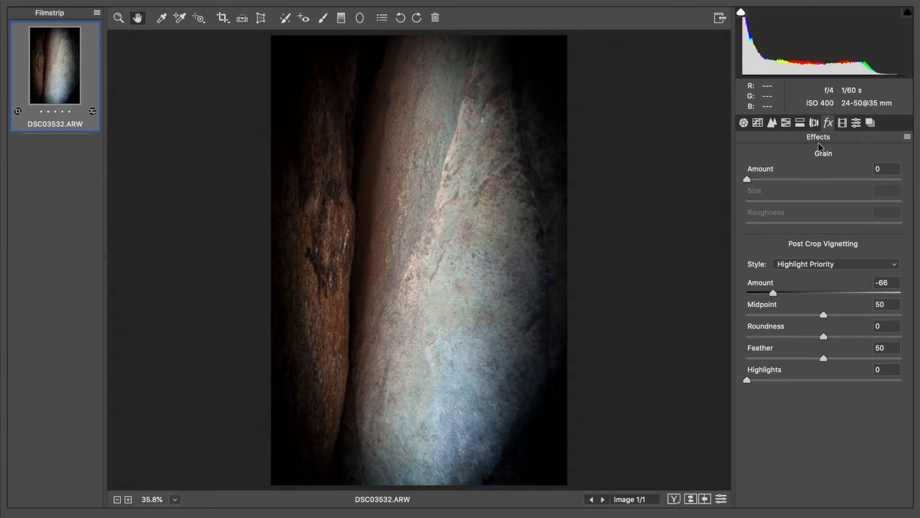
Step: Warm the photo's white balance by setting the temperature to 6050
{"action": "left_click", "coordinate": [745, 123]}
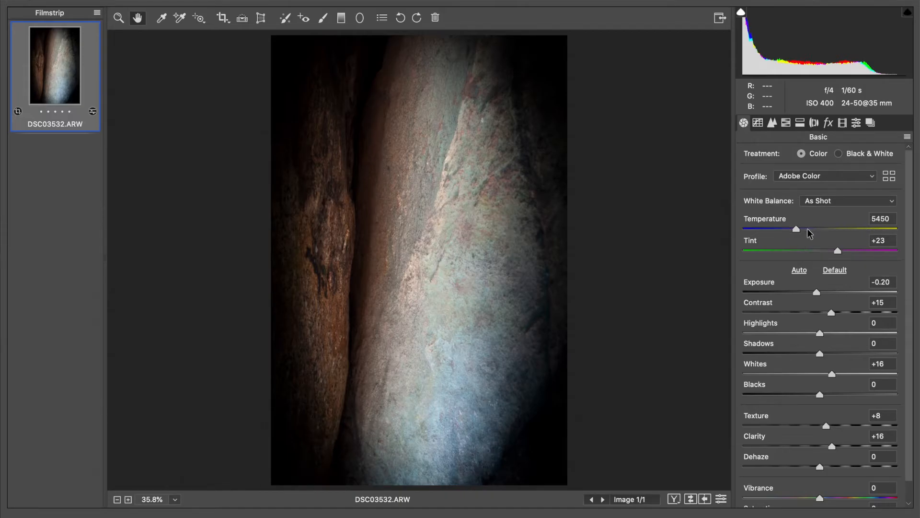
{"action": "left_click", "coordinate": [806, 228]}
{"action": "left_click_drag", "start_coordinate": [805, 228], "coordinate": [805, 228]}
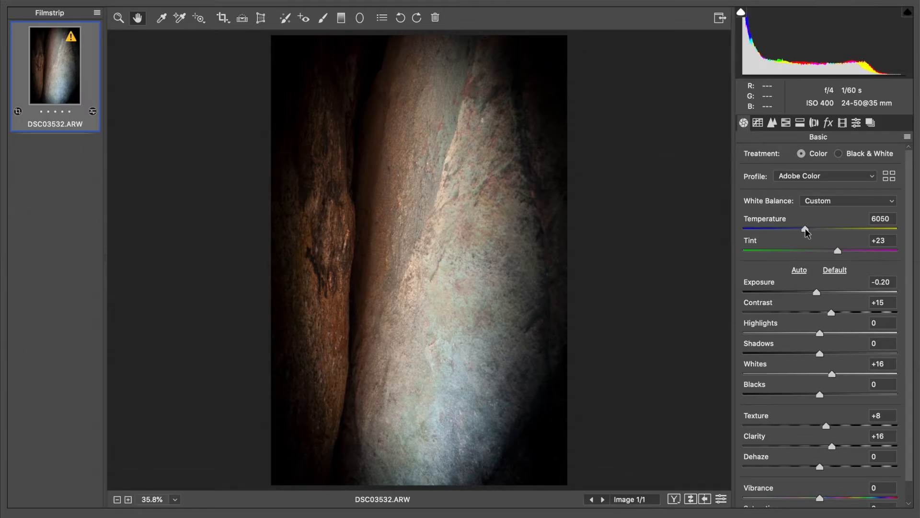
Step: Raise the HSL saturation of Greens to +35, Aquas to +38 and Blues to +37
{"action": "left_click", "coordinate": [786, 122]}
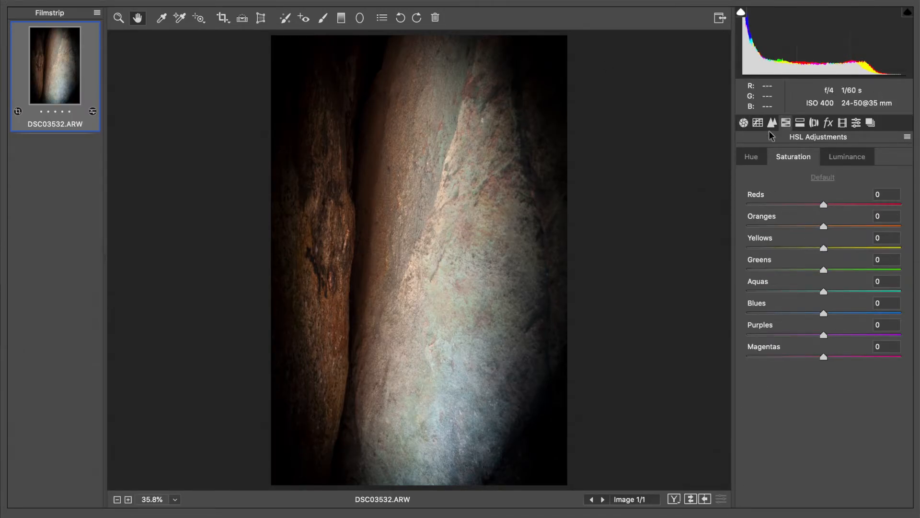
{"action": "left_click", "coordinate": [745, 123]}
{"action": "left_click", "coordinate": [784, 124]}
{"action": "left_click", "coordinate": [849, 291]}
{"action": "left_click_drag", "start_coordinate": [851, 289], "coordinate": [844, 311]}
{"action": "left_click", "coordinate": [838, 312]}
{"action": "left_click", "coordinate": [835, 270]}
{"action": "left_click_drag", "start_coordinate": [836, 269], "coordinate": [850, 269]}
{"action": "left_click_drag", "start_coordinate": [845, 313], "coordinate": [852, 312]}
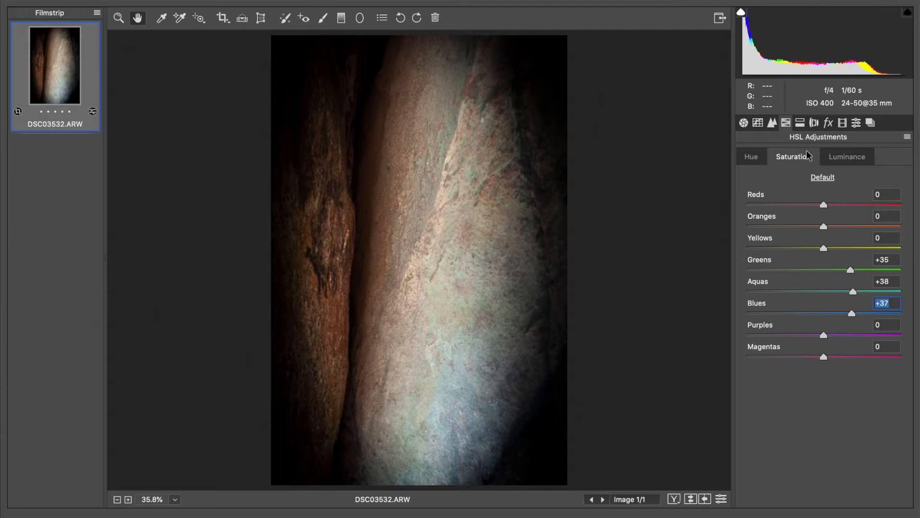
Step: Raise the HSL luminance of the Blues and Aquas to brighten the cool tones on the rock
{"action": "left_click", "coordinate": [830, 159]}
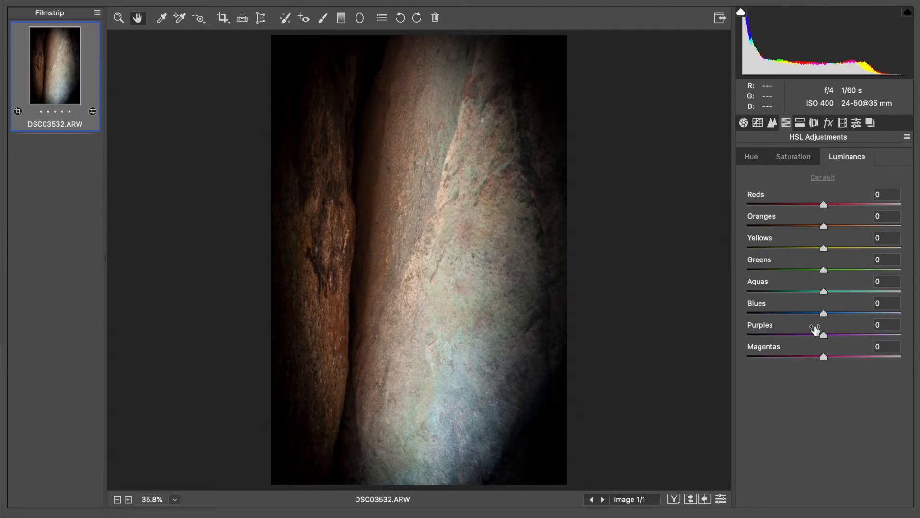
{"action": "left_click", "coordinate": [840, 313]}
{"action": "left_click", "coordinate": [834, 291]}
Step: Fine-tune the HSL saturation of the Aquas and Blues, then return to the basic adjustments
{"action": "left_click", "coordinate": [793, 157]}
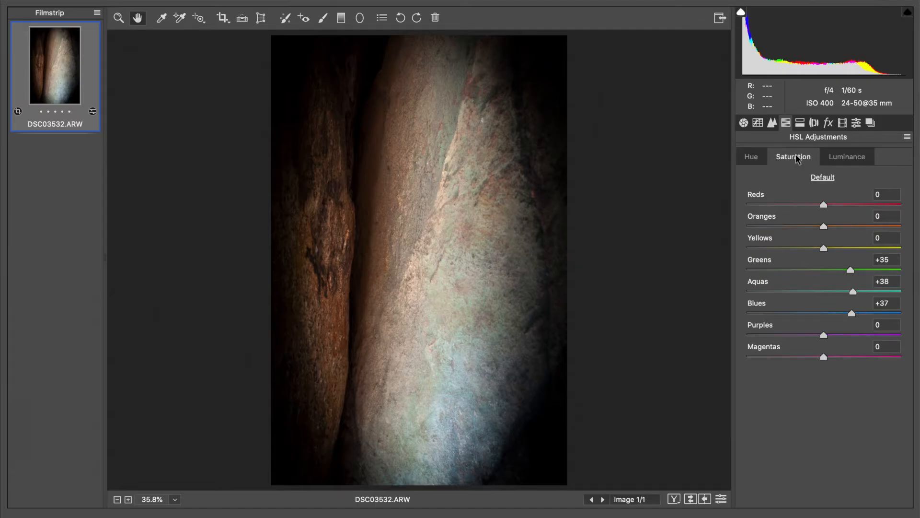
{"action": "left_click", "coordinate": [864, 291]}
{"action": "left_click_drag", "start_coordinate": [856, 312], "coordinate": [853, 313]}
{"action": "left_click", "coordinate": [850, 290]}
{"action": "left_click", "coordinate": [743, 123]}
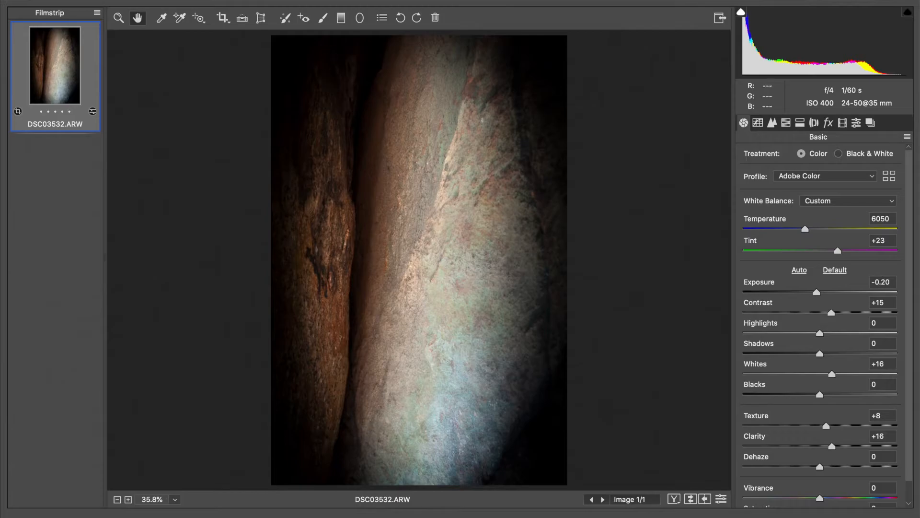
Step: Set up a new adjustment brush with exposure -1.45 and clarity 0
{"action": "left_click", "coordinate": [322, 20]}
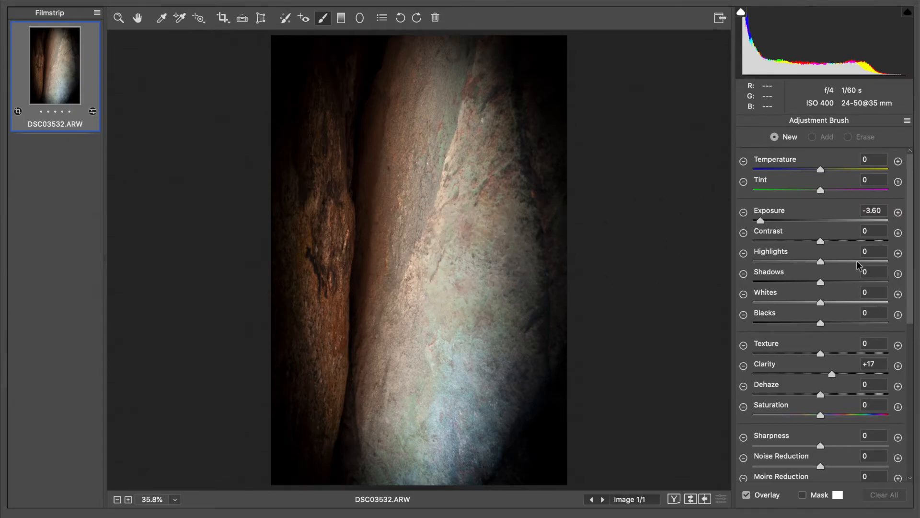
{"action": "left_click", "coordinate": [796, 221]}
{"action": "left_click", "coordinate": [867, 363]}
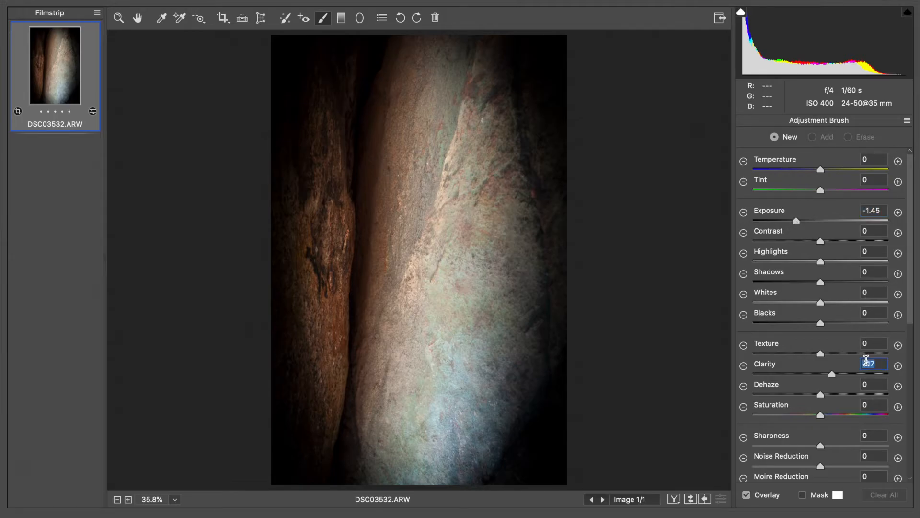
{"action": "type", "text": "0"}
Step: Set the adjustment brush's feather to 28 and paint over the photo's upper-right edge to darken it
{"action": "scroll", "coordinate": [827, 416], "scroll_direction": "down", "scroll_amount": 5}
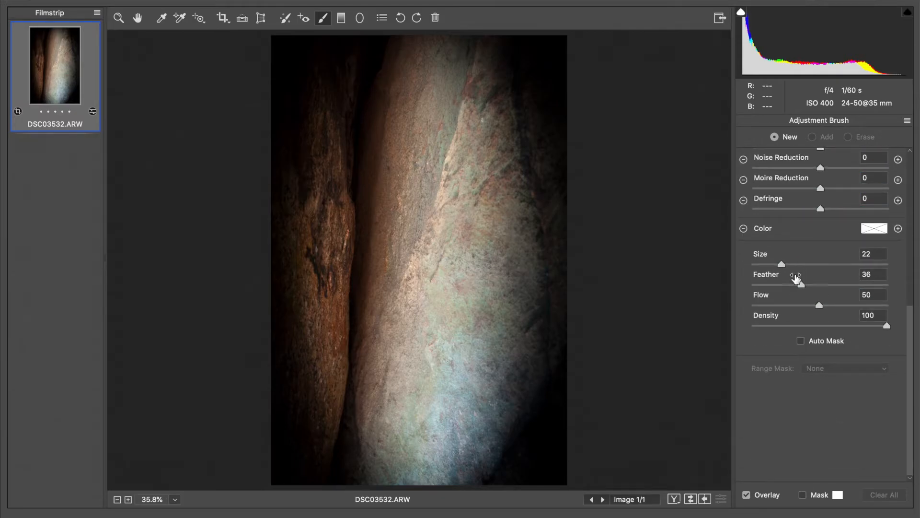
{"action": "key", "text": "bracketleft"}
{"action": "key", "text": "bracketleft"}
{"action": "key", "text": "bracketright"}
{"action": "key", "text": "bracketright"}
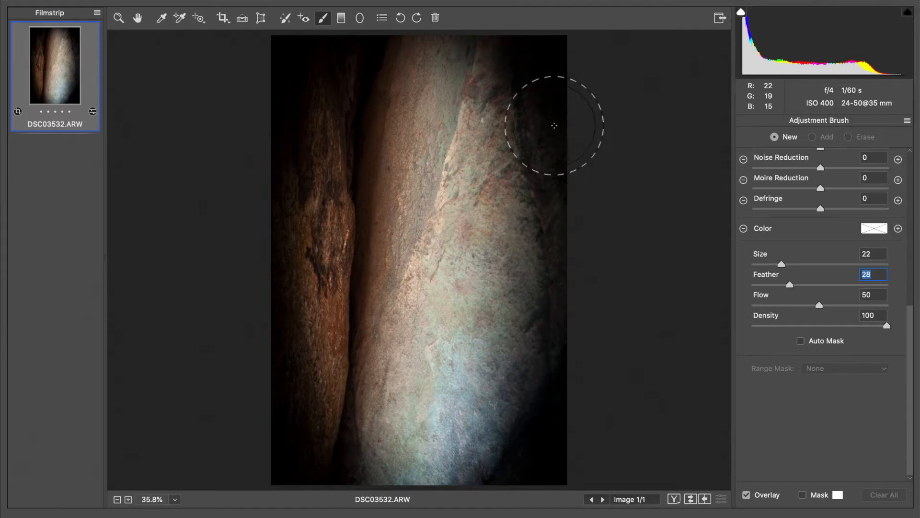
{"action": "left_click", "coordinate": [580, 107]}
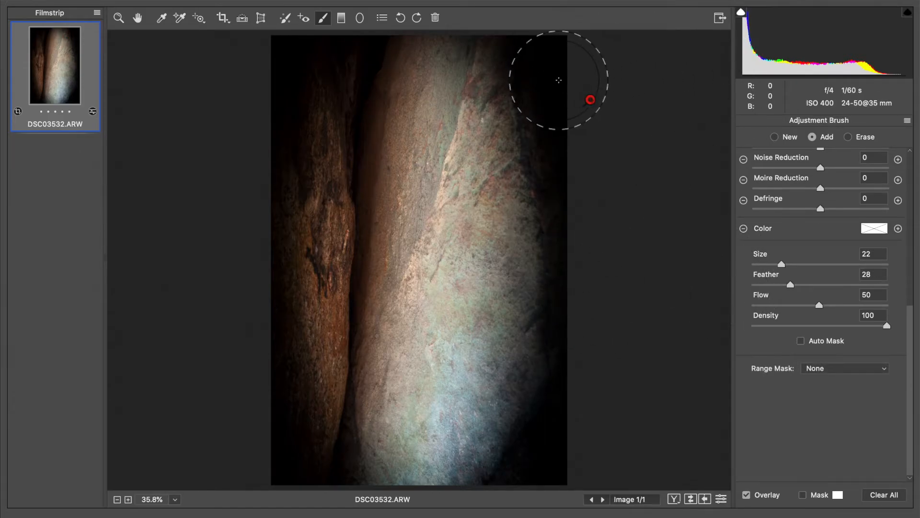
{"action": "scroll", "coordinate": [869, 286], "scroll_direction": "up", "scroll_amount": 10}
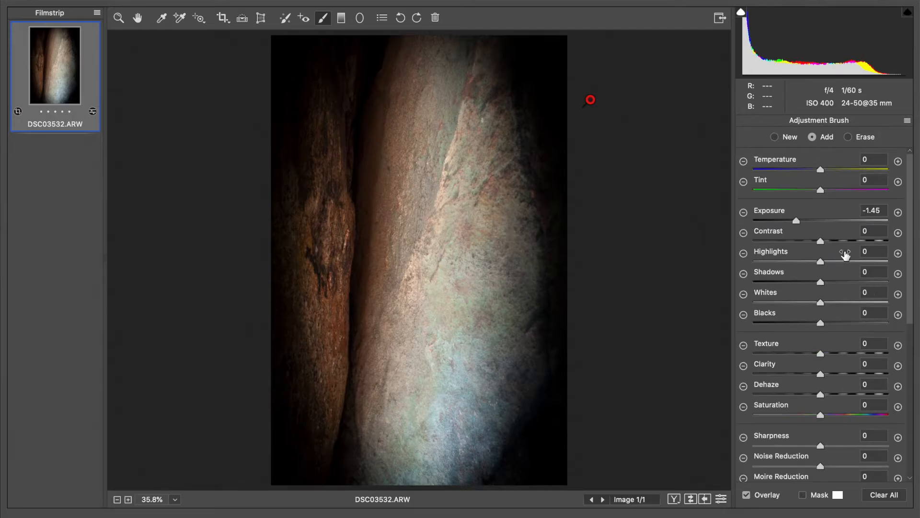
Step: Set the upper-right brush adjustment's exposure to -0.90 and clarity to +11, and return to the basic adjustments
{"action": "left_click_drag", "start_coordinate": [797, 221], "coordinate": [805, 224]}
{"action": "left_click_drag", "start_coordinate": [829, 372], "coordinate": [831, 378]}
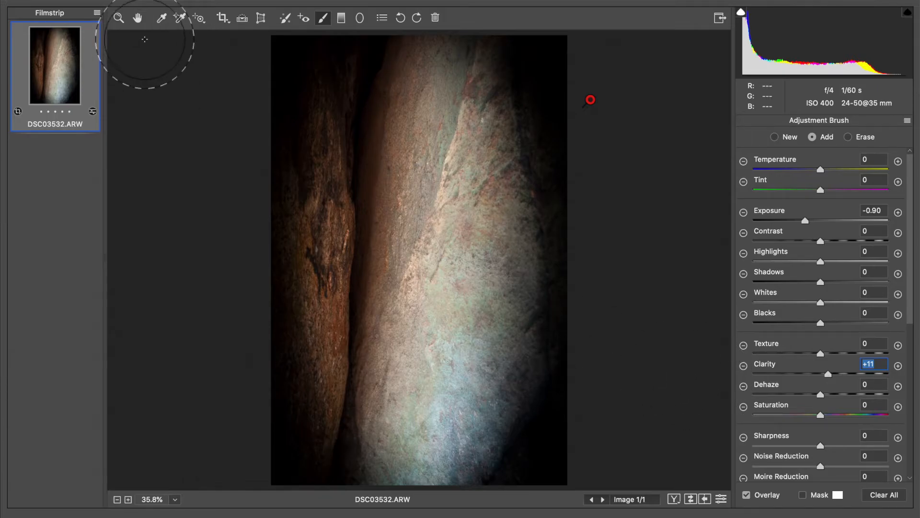
{"action": "left_click", "coordinate": [138, 18]}
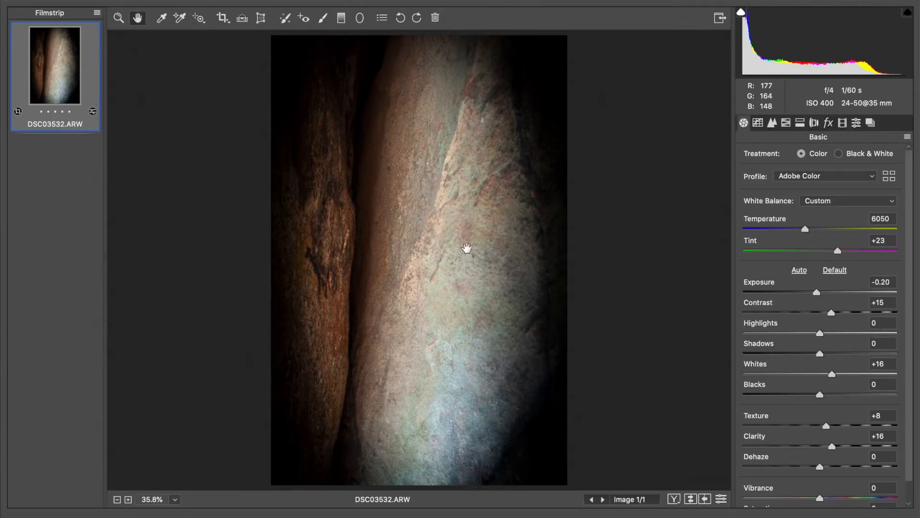
Step: Set the photo's overall texture to +20, clarity to +18 and vibrance to +18
{"action": "left_click", "coordinate": [835, 424]}
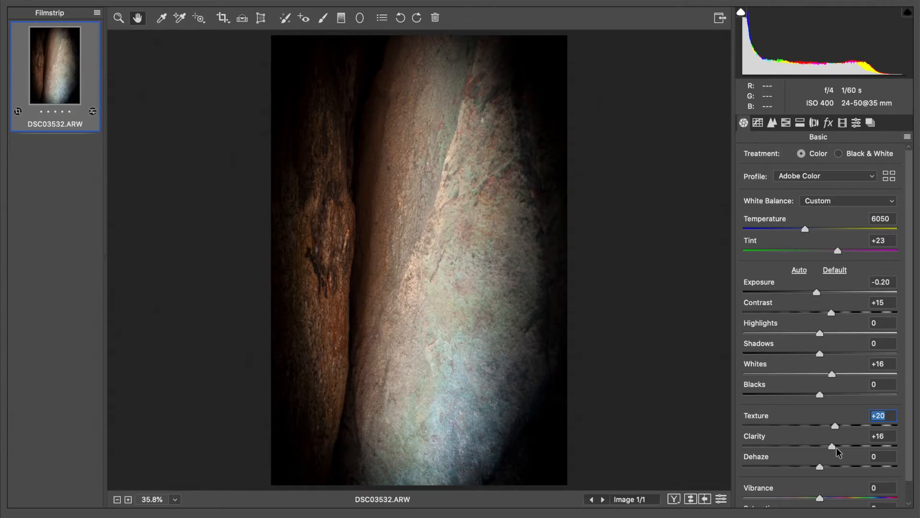
{"action": "left_click", "coordinate": [838, 447]}
{"action": "scroll", "coordinate": [833, 424], "scroll_direction": "down", "scroll_amount": 1}
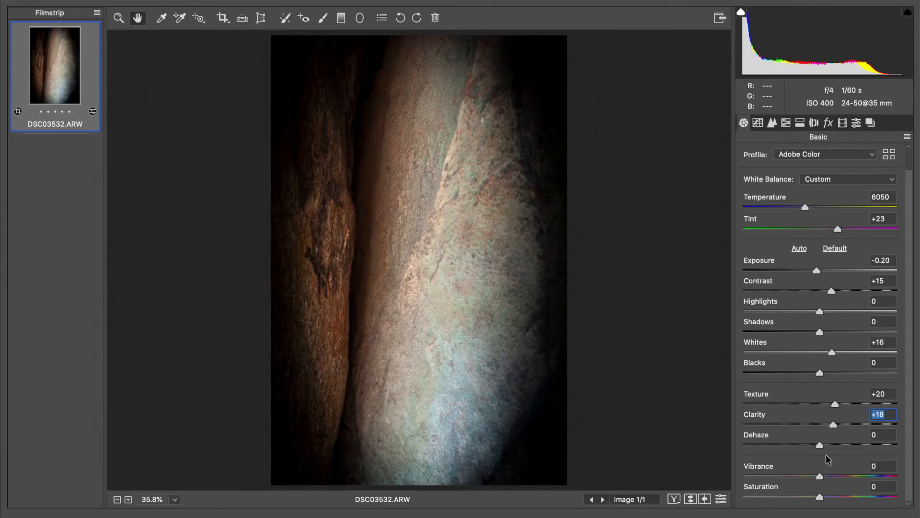
{"action": "left_click", "coordinate": [830, 477]}
{"action": "left_click", "coordinate": [833, 477]}
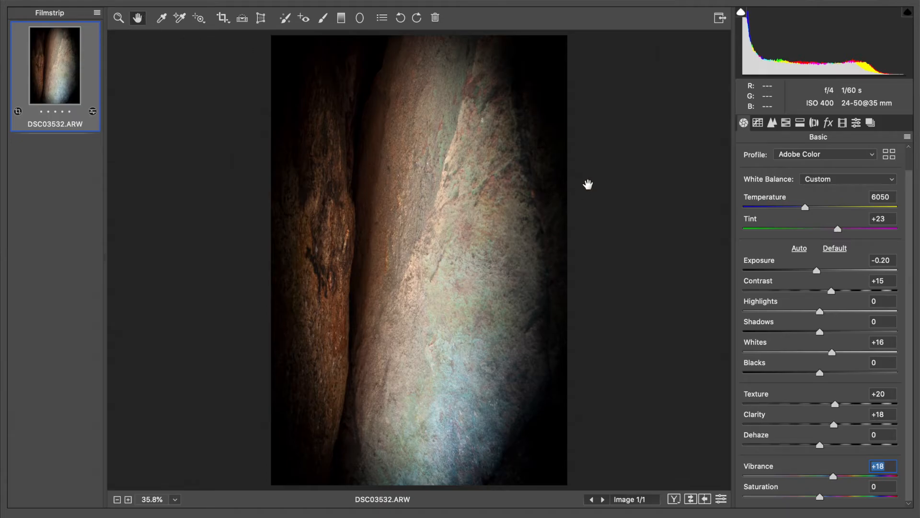
Step: Reselect the brush adjustment beside the photo's upper-right edge, lower its exposure slightly and leave the brush
{"action": "left_click", "coordinate": [320, 20]}
{"action": "left_click", "coordinate": [591, 99]}
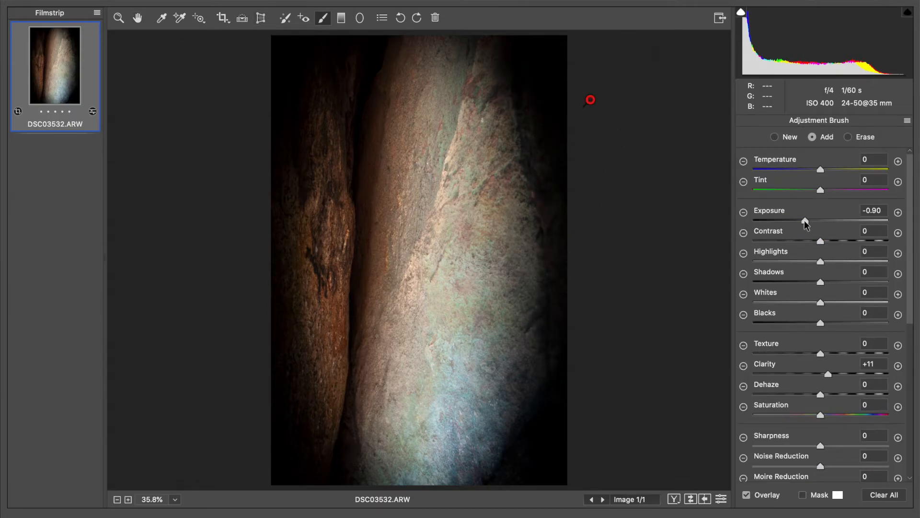
{"action": "left_click_drag", "start_coordinate": [804, 220], "coordinate": [801, 219]}
{"action": "left_click_drag", "start_coordinate": [801, 219], "coordinate": [802, 218]}
{"action": "key", "text": "h"}
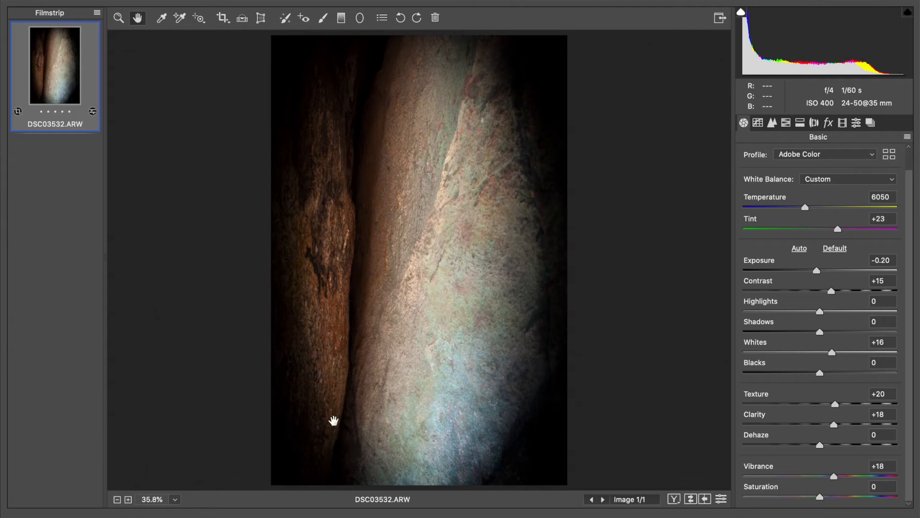
Step: Inspect the rock surface at 100% for blemishes with the Spot Removal tool
{"action": "left_click", "coordinate": [177, 499]}
{"action": "left_click", "coordinate": [218, 425]}
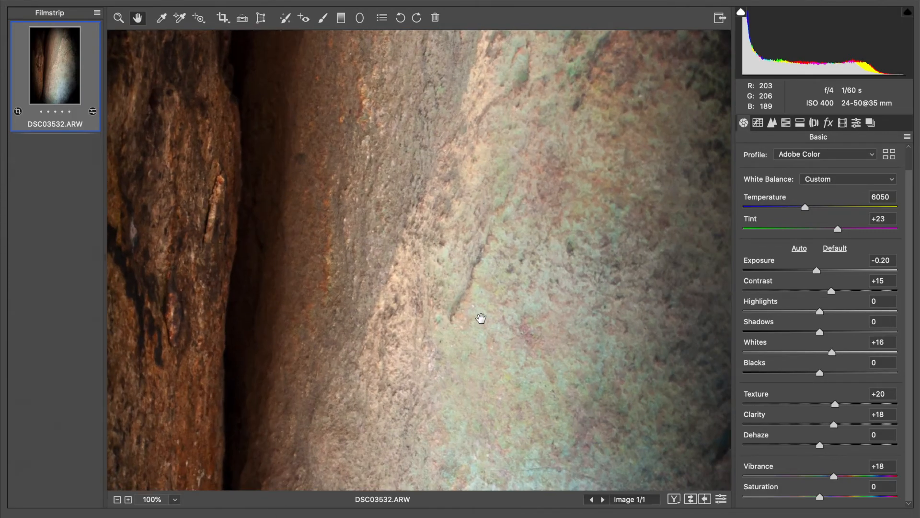
{"action": "key", "text": "b"}
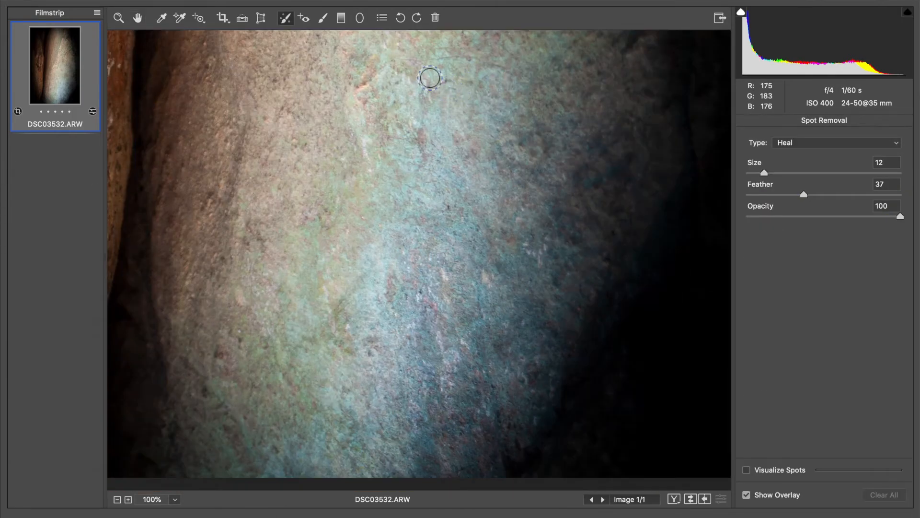
{"action": "key", "text": "h"}
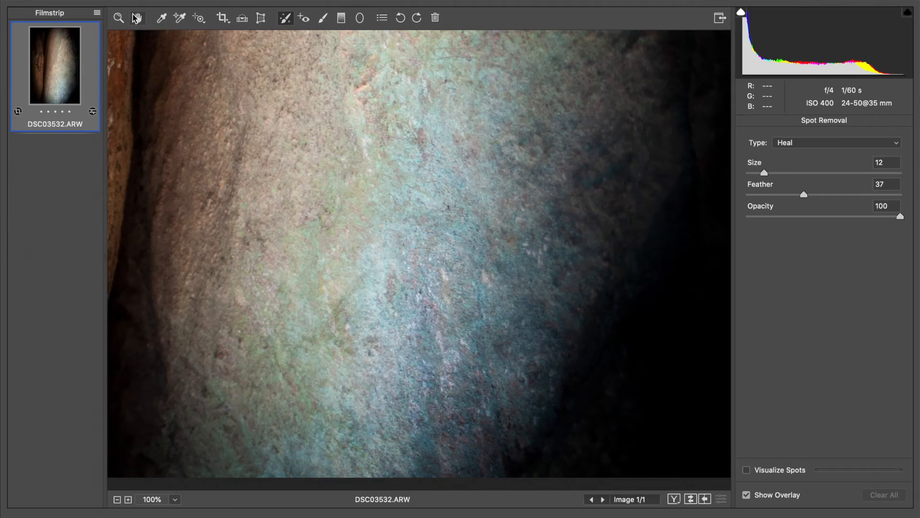
Step: Increase the photo's sharpening amount, fit the whole image in view and open it in Photoshop
{"action": "left_click", "coordinate": [774, 125]}
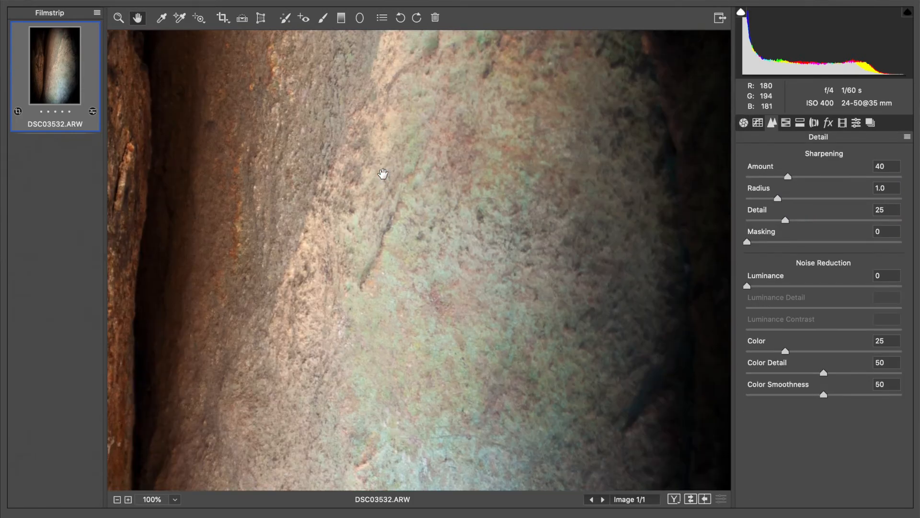
{"action": "scroll", "coordinate": [382, 174], "scroll_direction": "down", "scroll_amount": 1}
{"action": "left_click_drag", "start_coordinate": [787, 176], "coordinate": [804, 176]}
{"action": "left_click", "coordinate": [175, 499]}
{"action": "left_click", "coordinate": [202, 509]}
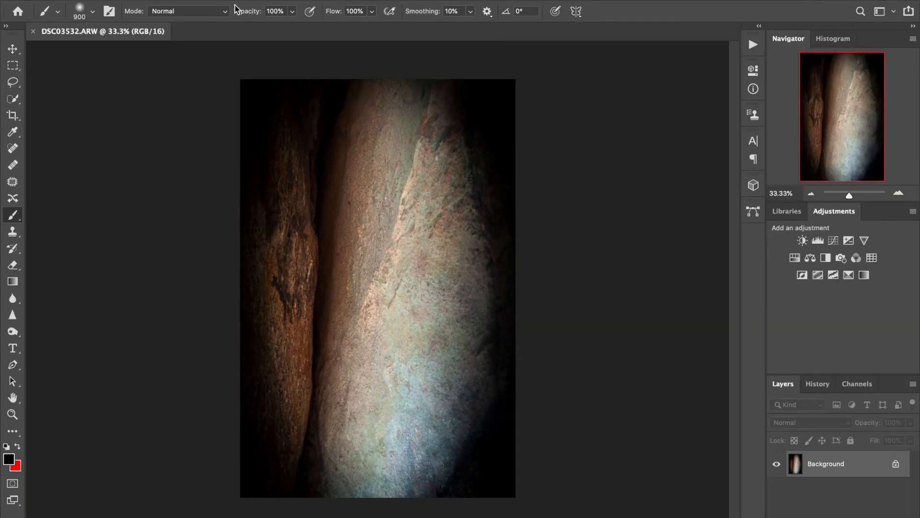
Step: Extend the canvas by 2 in both width and height to add a white border around the photo
{"action": "left_click", "coordinate": [155, 0]}
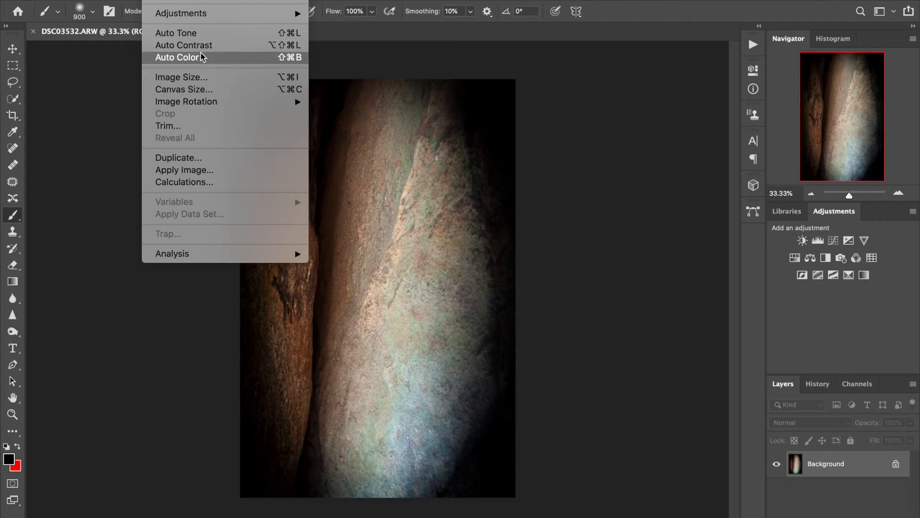
{"action": "left_click", "coordinate": [185, 89]}
{"action": "type", "text": "2"}
{"action": "key", "text": "Tab"}
{"action": "type", "text": "2"}
{"action": "key", "text": "Return"}
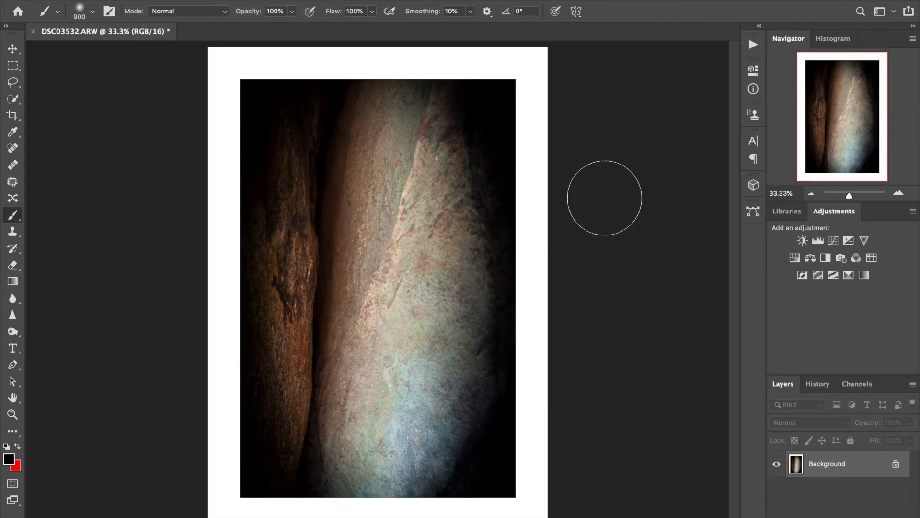
Step: Preview the bordered photo full screen on black, and revert the document to its state before the canvas extension
{"action": "left_click", "coordinate": [13, 414]}
{"action": "key", "text": "f"}
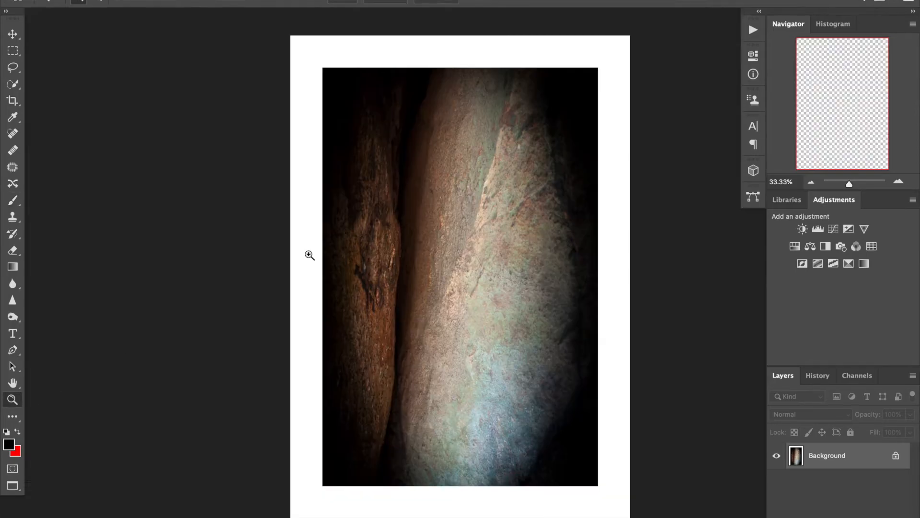
{"action": "key", "text": "f"}
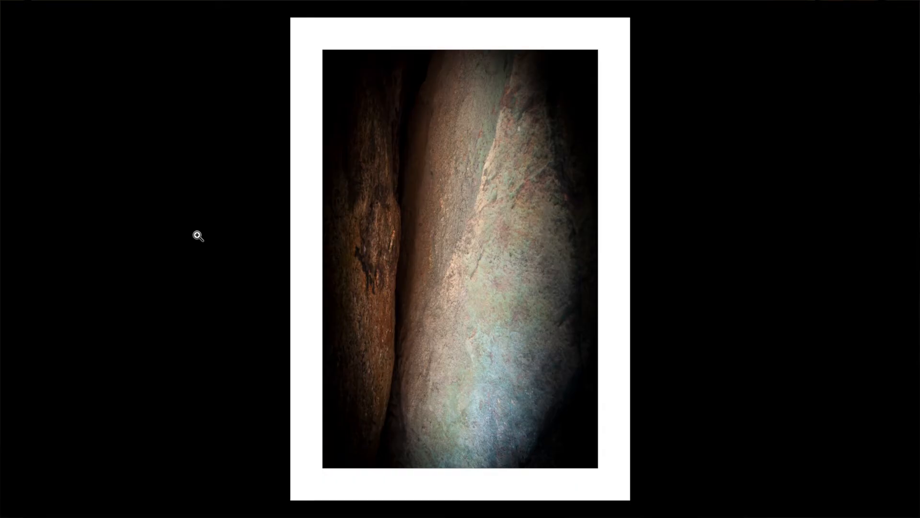
{"action": "key", "text": "f"}
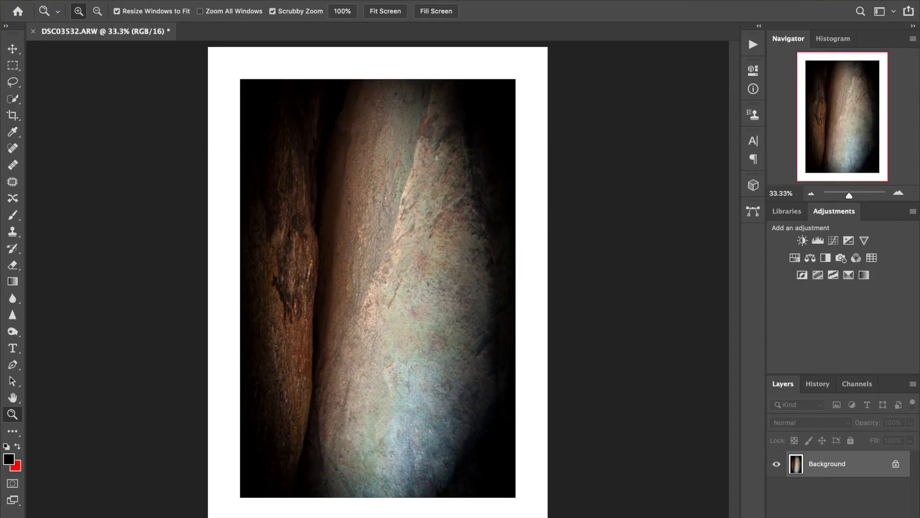
{"action": "left_click", "coordinate": [818, 384]}
{"action": "left_click", "coordinate": [826, 431]}
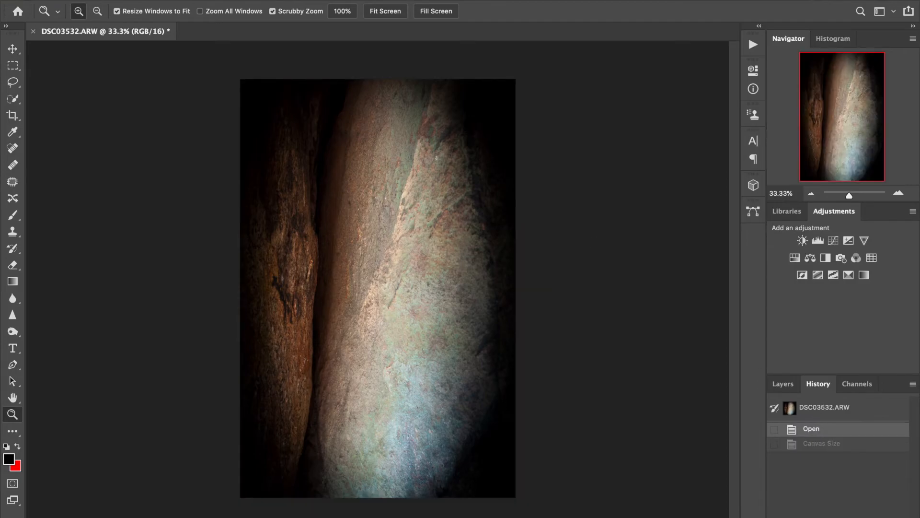
Step: Save a JPEG copy of the photo as DSC03532after.jpg in the Today's Video folder with the default JPEG options
{"action": "left_click", "coordinate": [99, 0]}
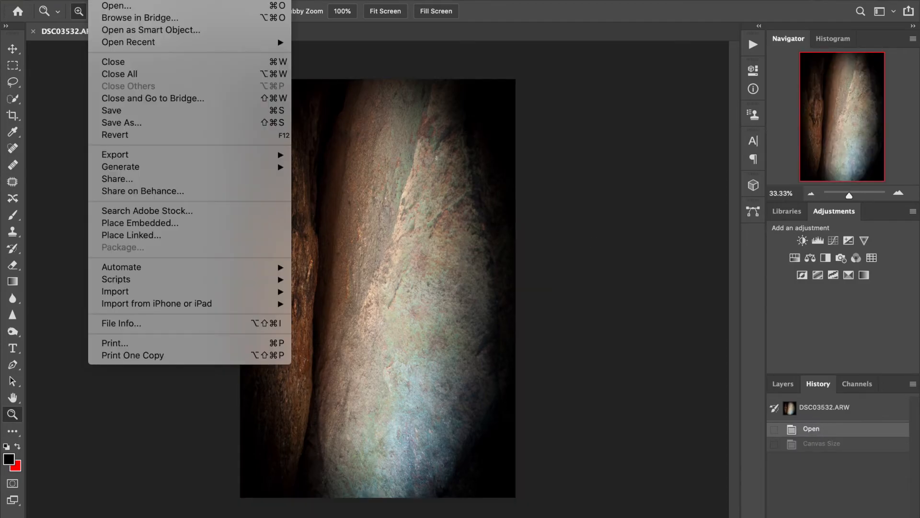
{"action": "left_click", "coordinate": [138, 124]}
{"action": "left_click", "coordinate": [489, 217]}
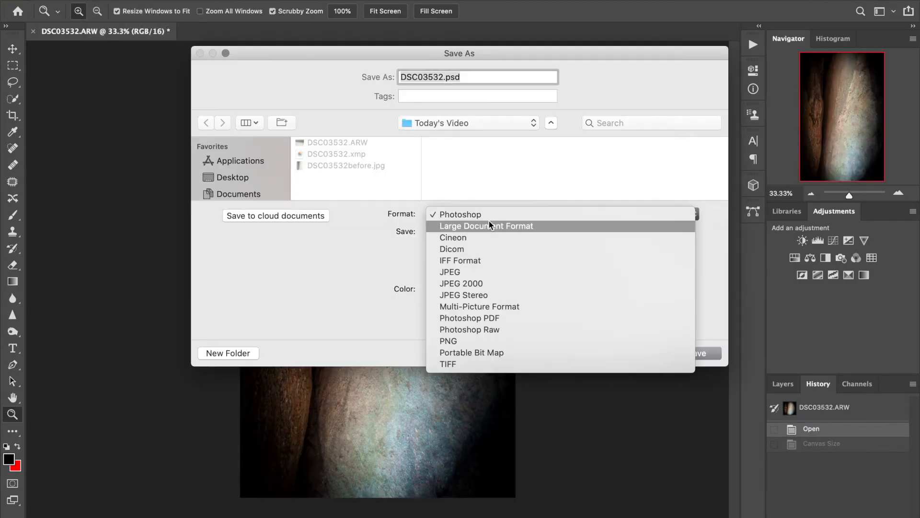
{"action": "left_click", "coordinate": [482, 272]}
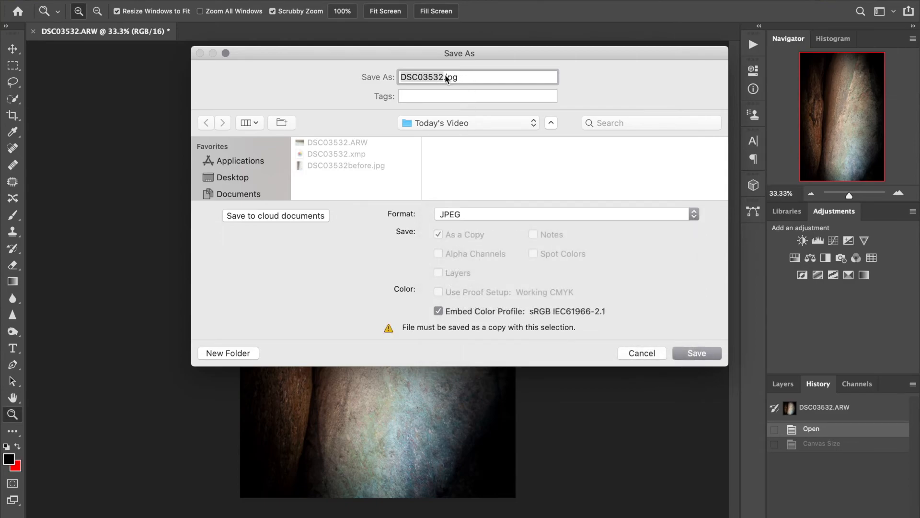
{"action": "left_click", "coordinate": [445, 76]}
{"action": "type", "text": "after"}
{"action": "key", "text": "Return"}
{"action": "key", "text": "Return"}
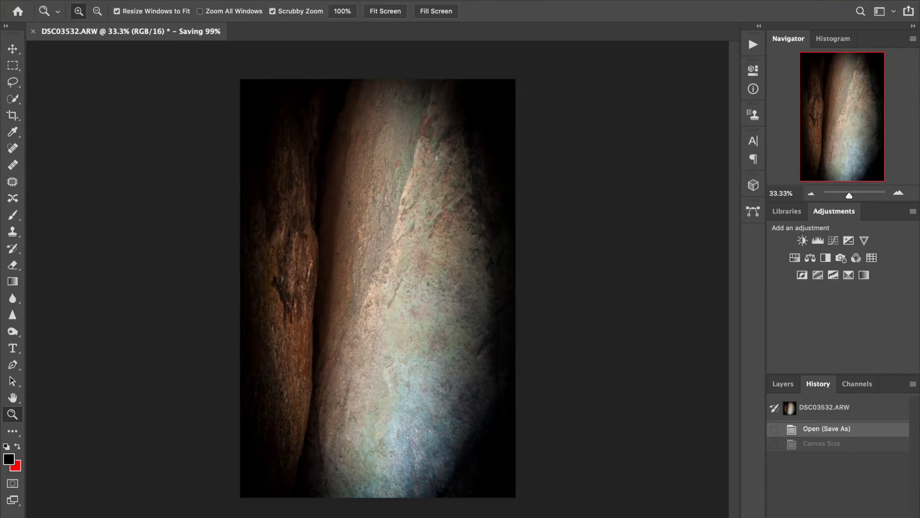
Step: Switch to Adobe Bridge and compare DSC03532after.jpg with DSC03532before.jpg, showing the before version full screen
{"action": "left_click", "coordinate": [429, 509]}
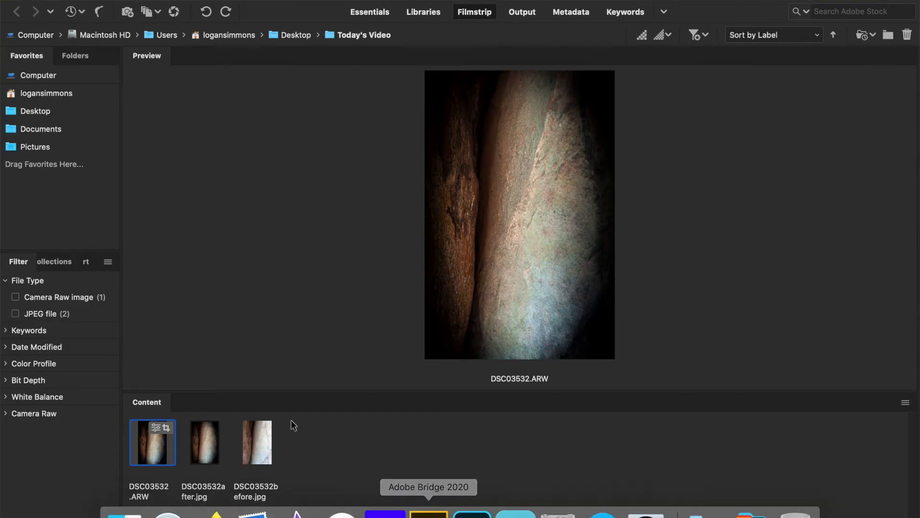
{"action": "left_click", "coordinate": [200, 439]}
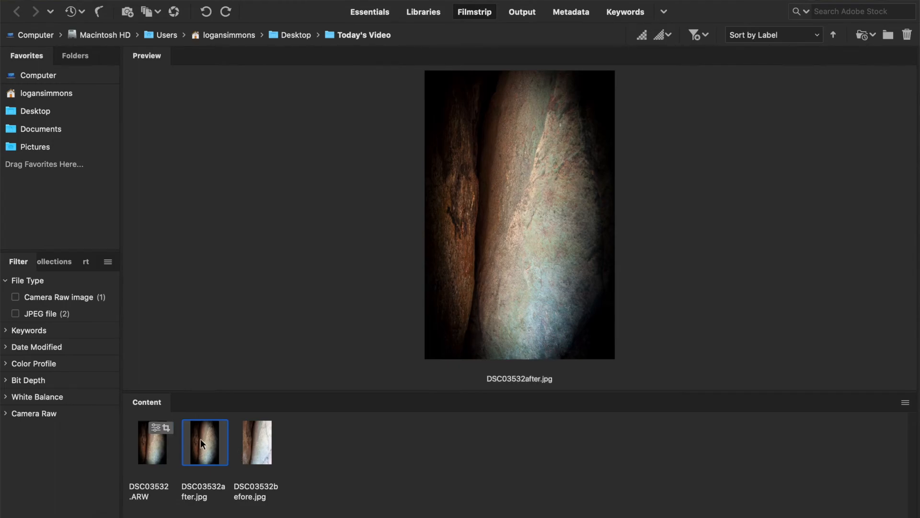
{"action": "left_click", "coordinate": [249, 445]}
{"action": "key", "text": "space"}
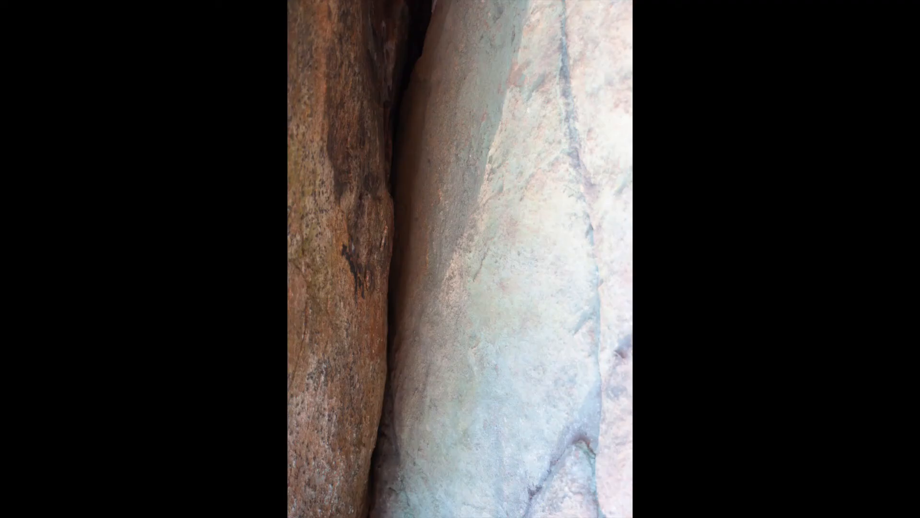